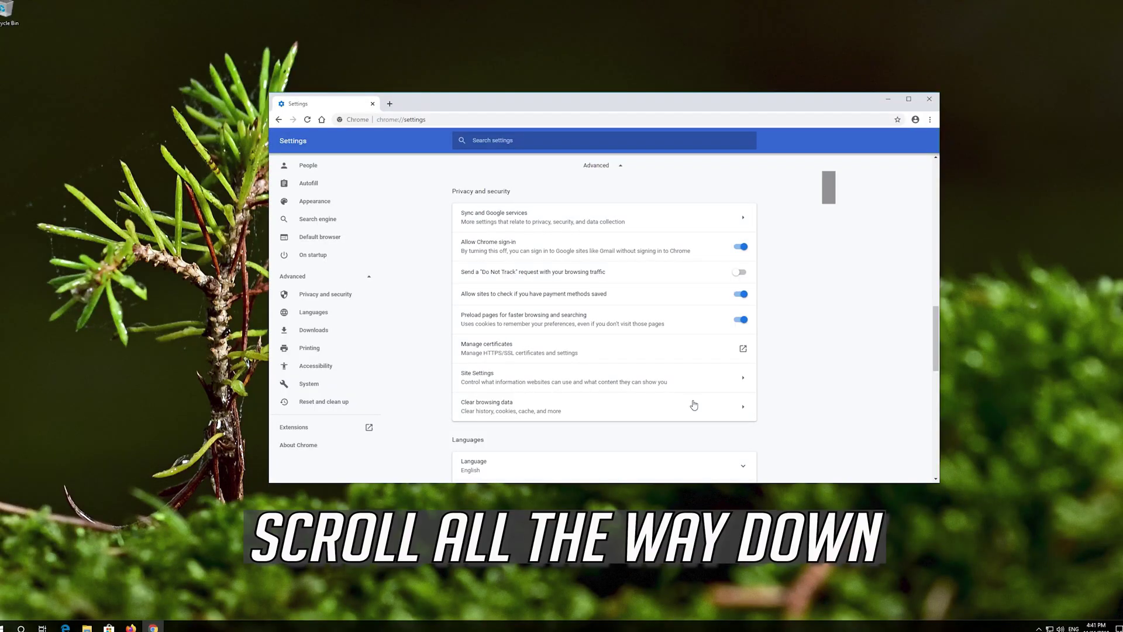
Under Reset and clean up, restore Chrome's settings to their original defaults and confirm the reset
scroll(693, 405, down, 7)
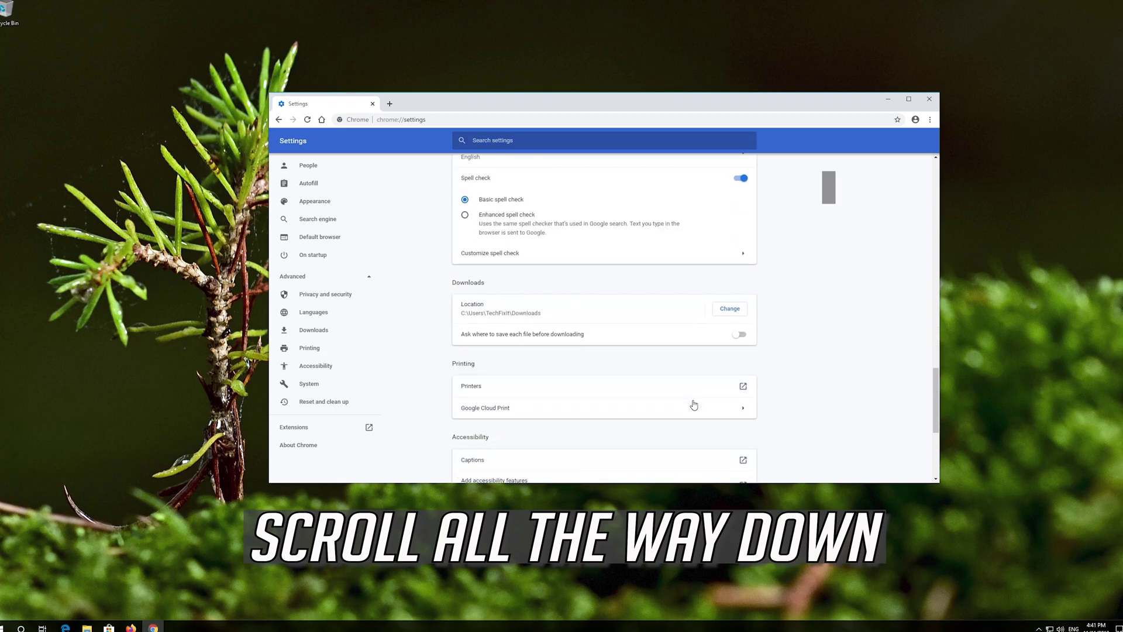
scroll(694, 404, down, 2)
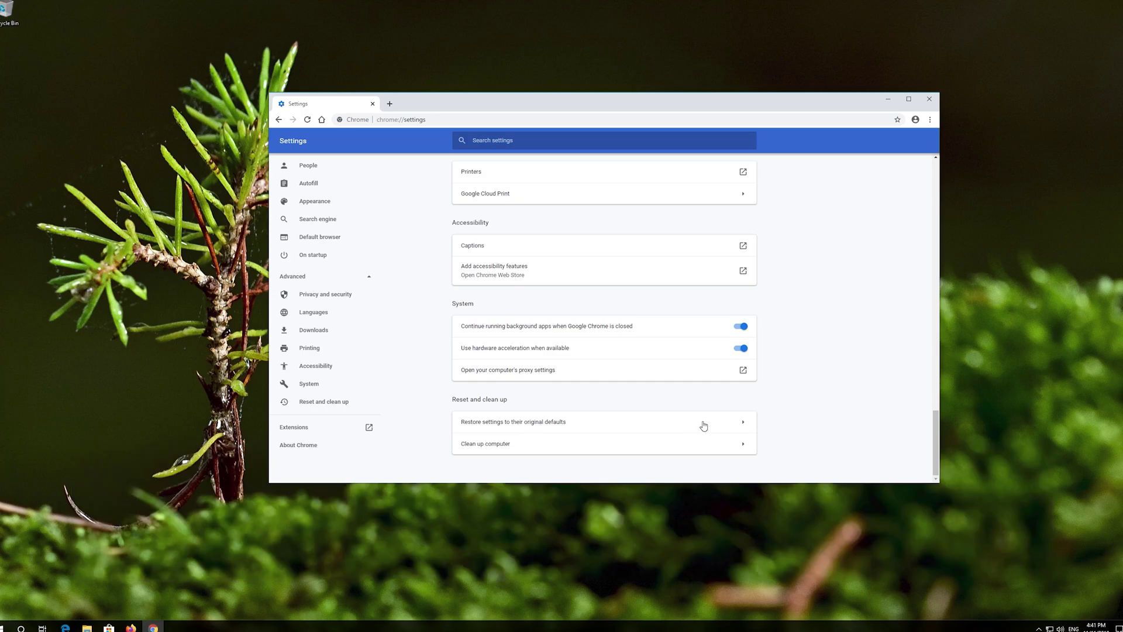
click(703, 425)
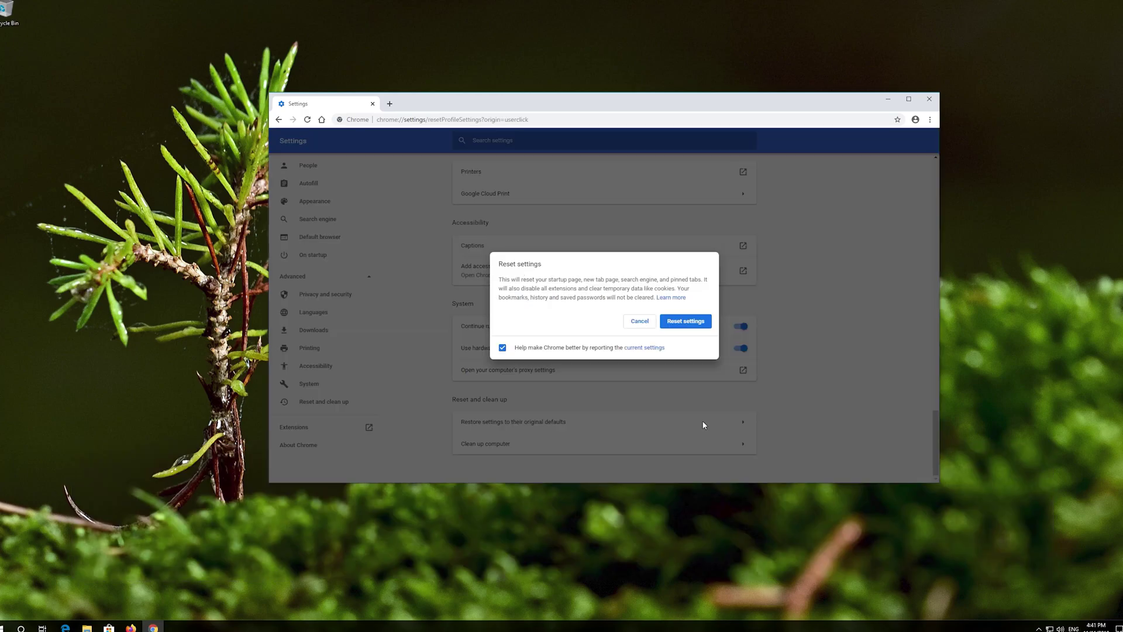
click(694, 325)
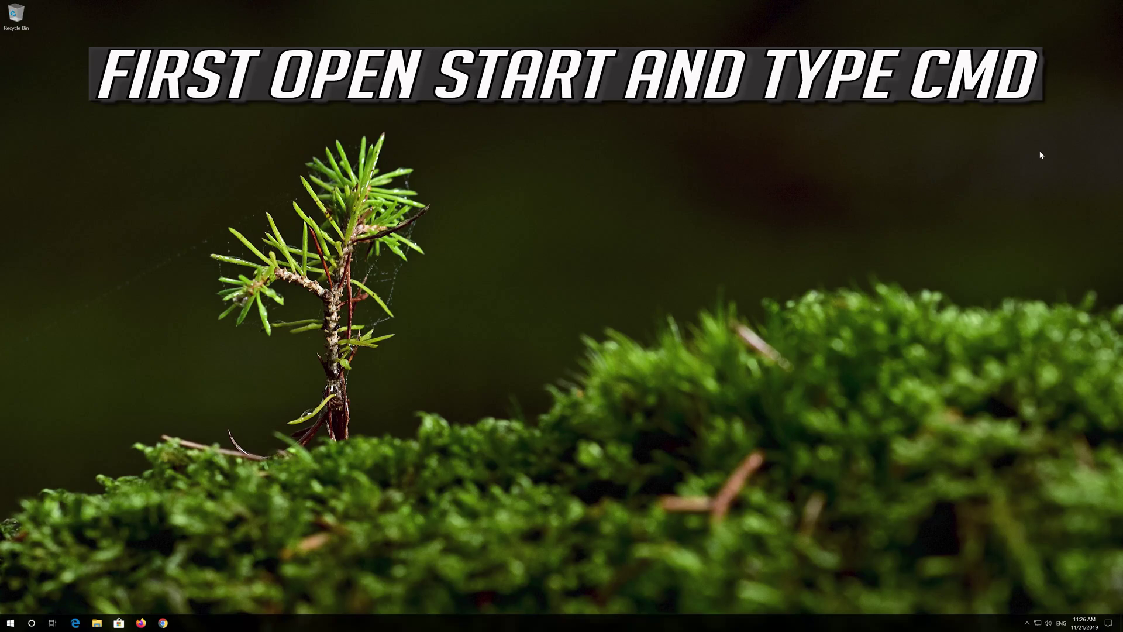
Search for cmd and launch Command Prompt as administrator, approving the UAC prompt
key(super)
text(cmd)
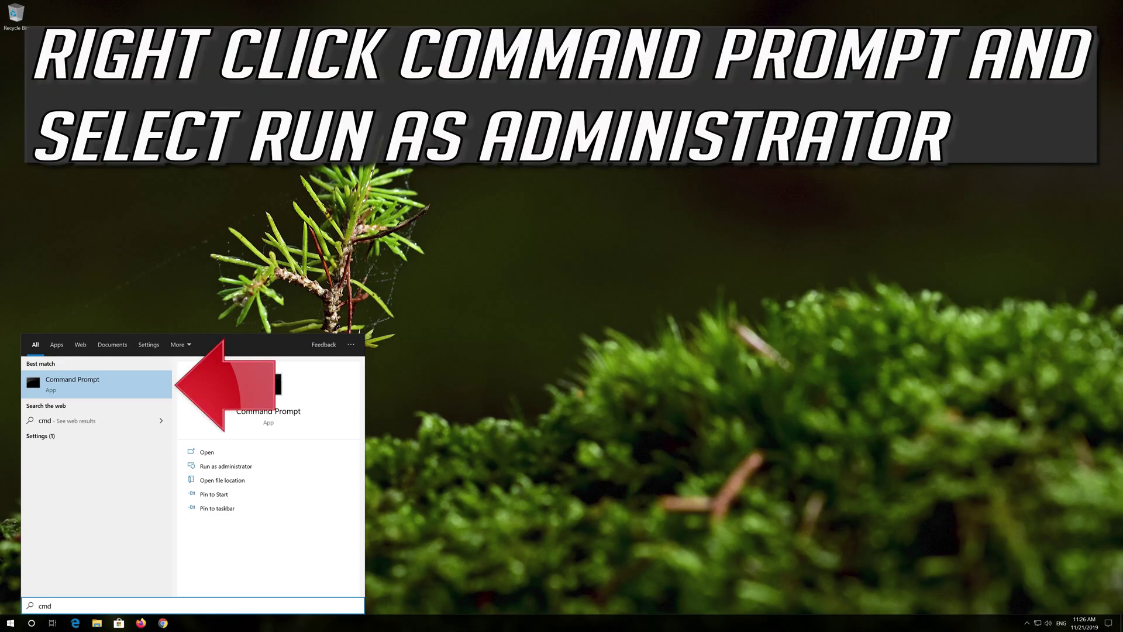
right_click(114, 389)
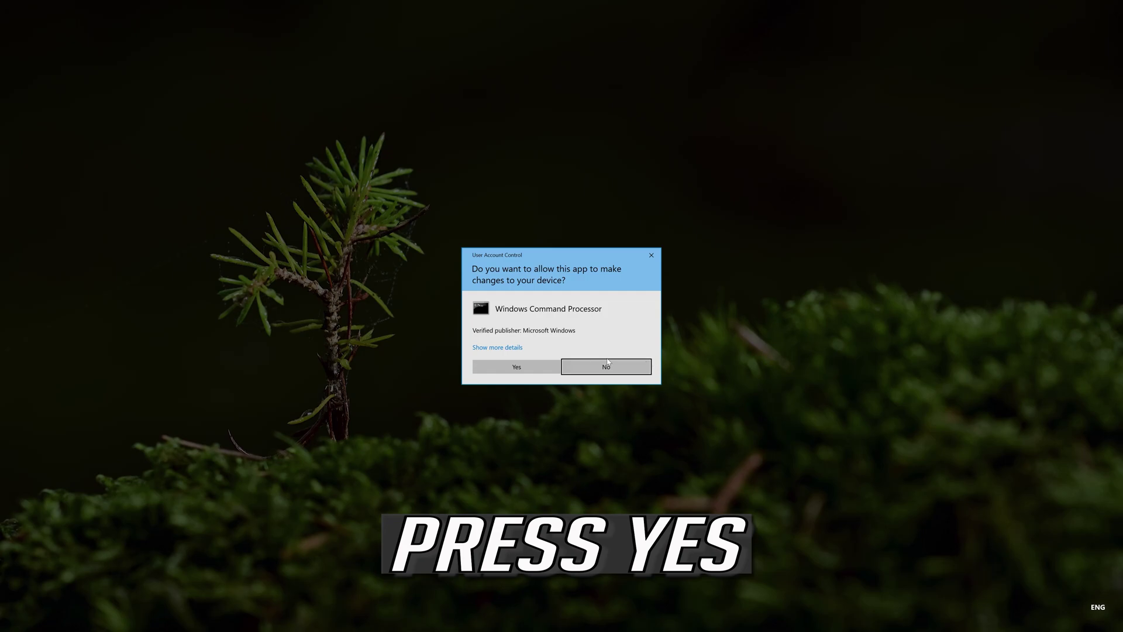
click(517, 367)
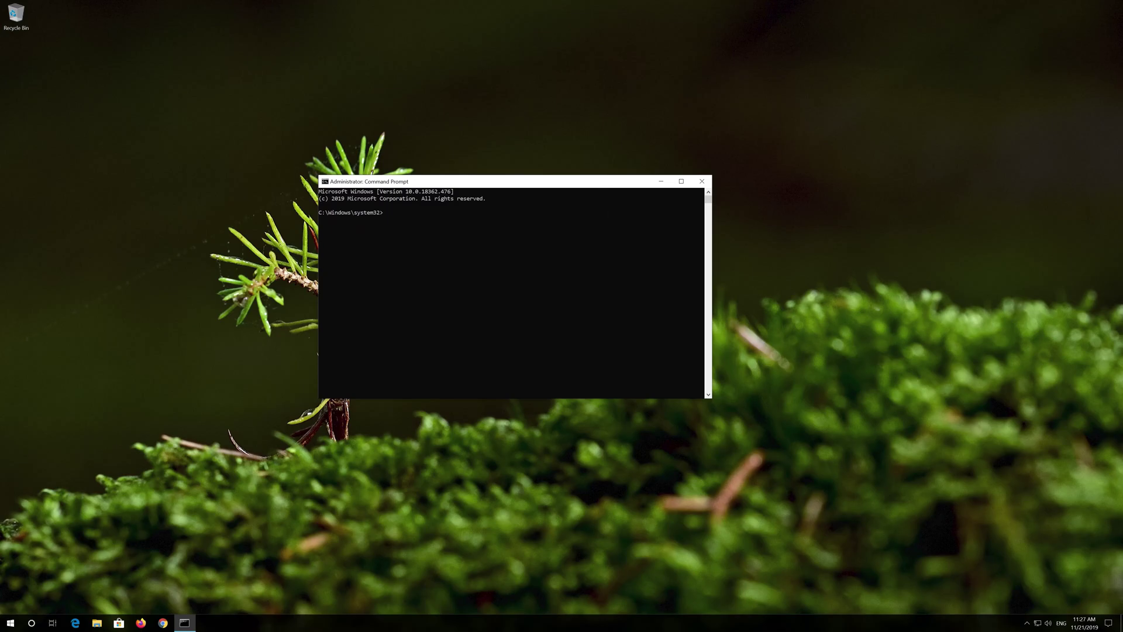
Enlarge the window, then run 'netsh int ip reset C:\resetlog.txt' and 'netsh winsock reset'
drag(713, 402, 780, 426)
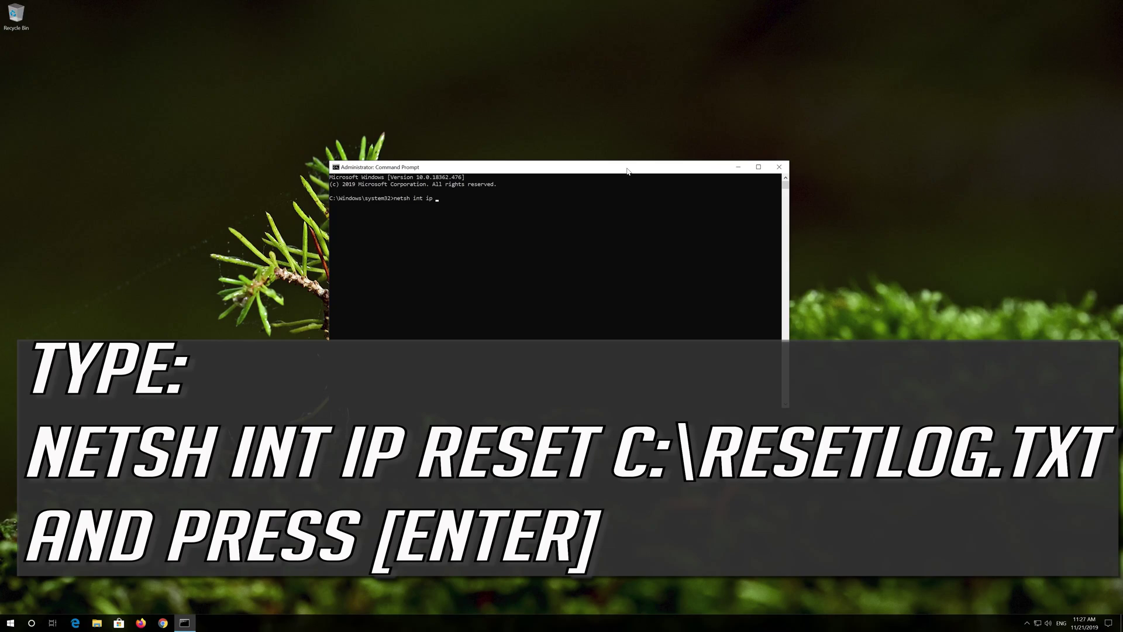
text(eset C:ese)
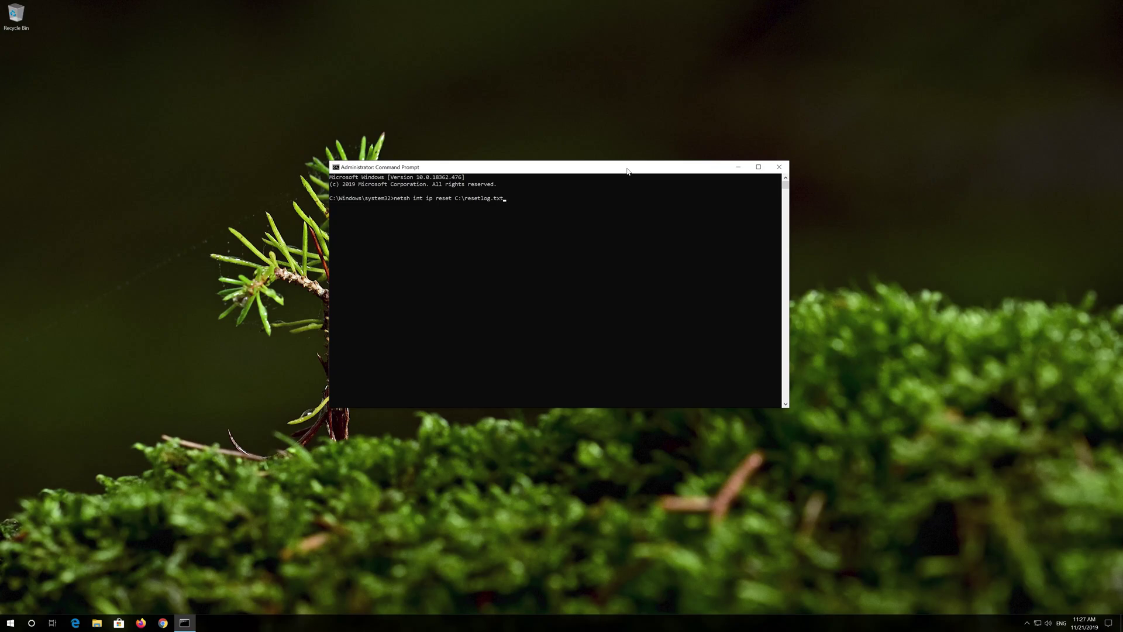
key(Return)
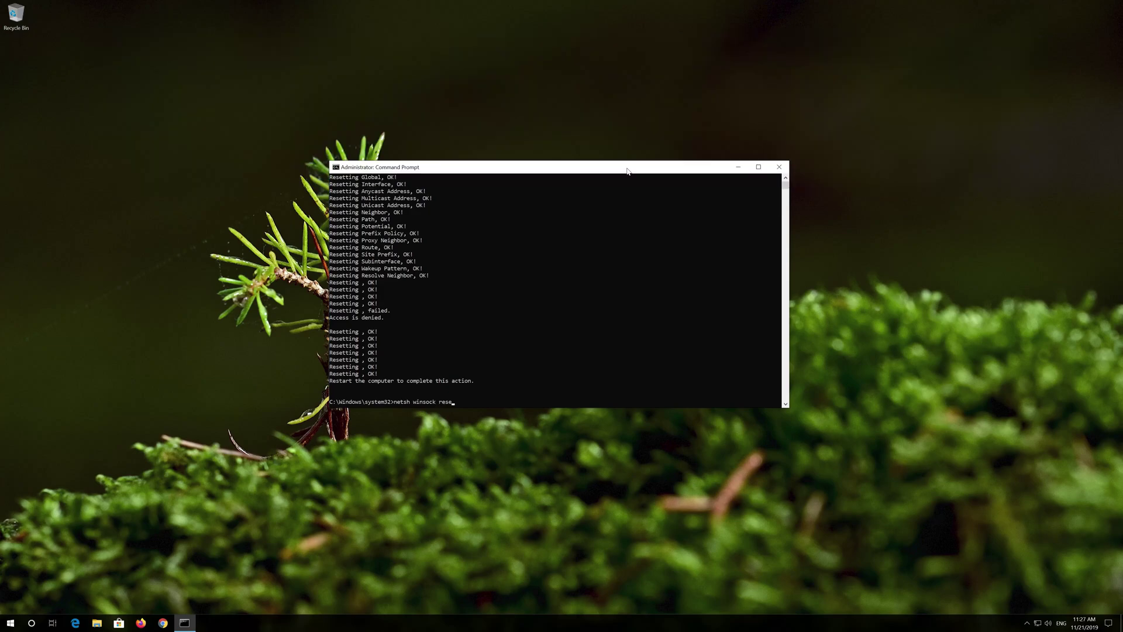
key(Return)
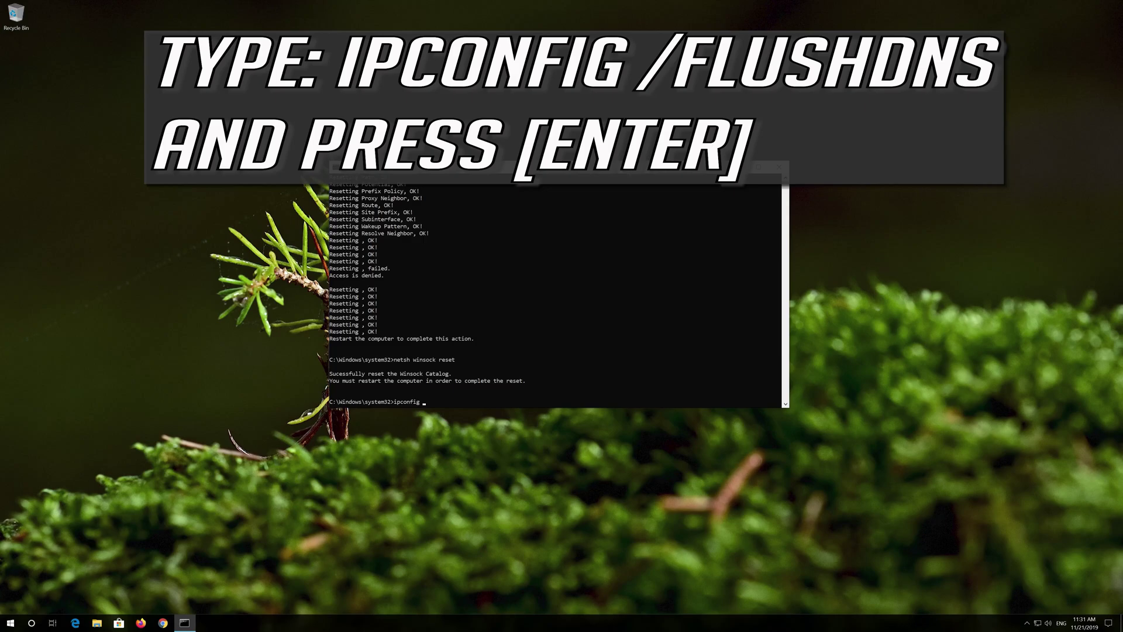
Run 'ipconfig /flushdns', then close Command Prompt with exit
text(ipconfig /flushdns)
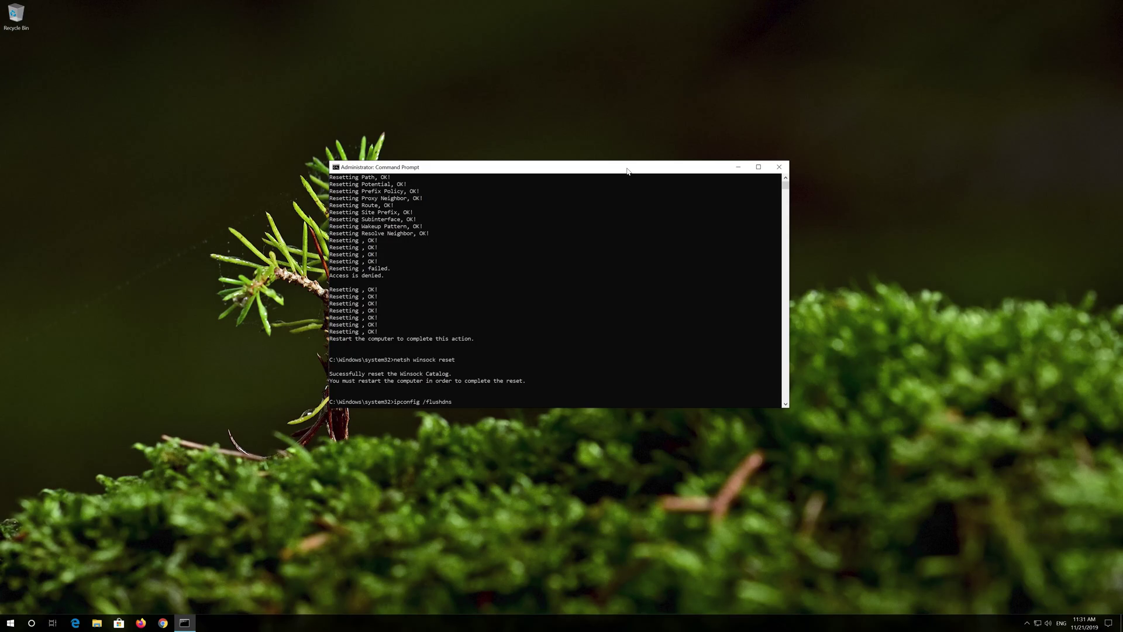
key(Return)
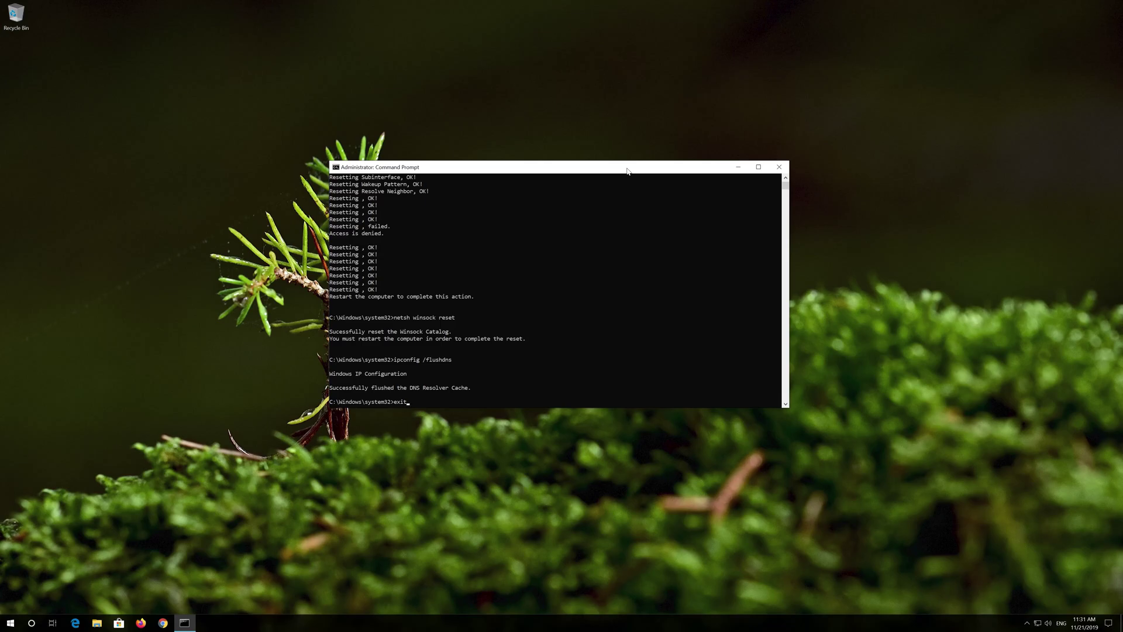
key(Return)
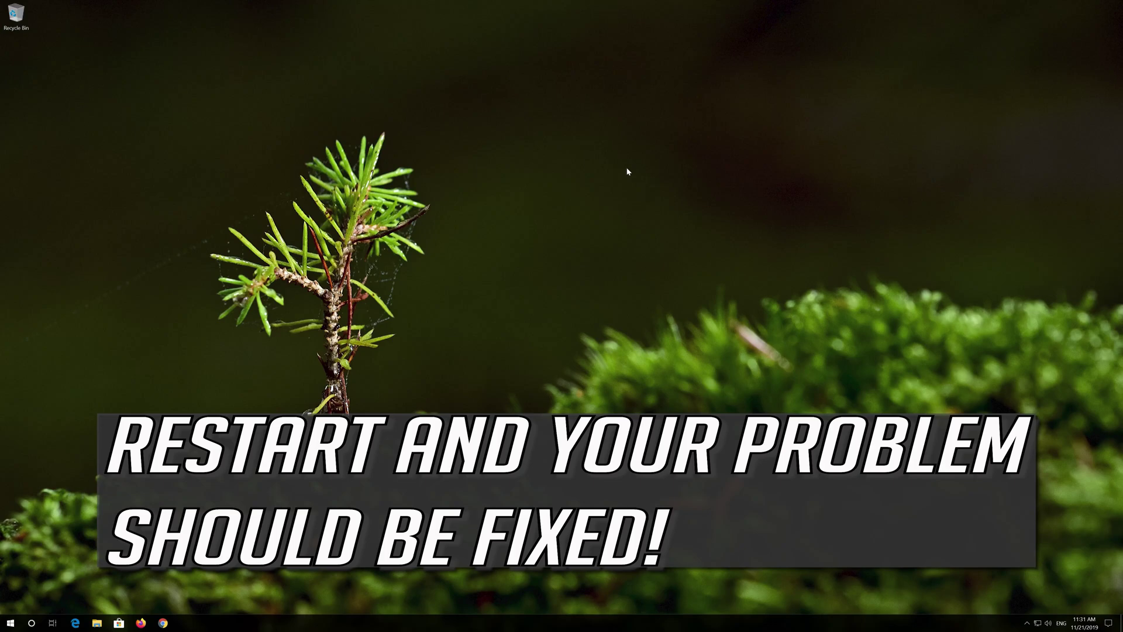
Search the Start menu for 'control panel' and launch the Control Panel result
click(10, 623)
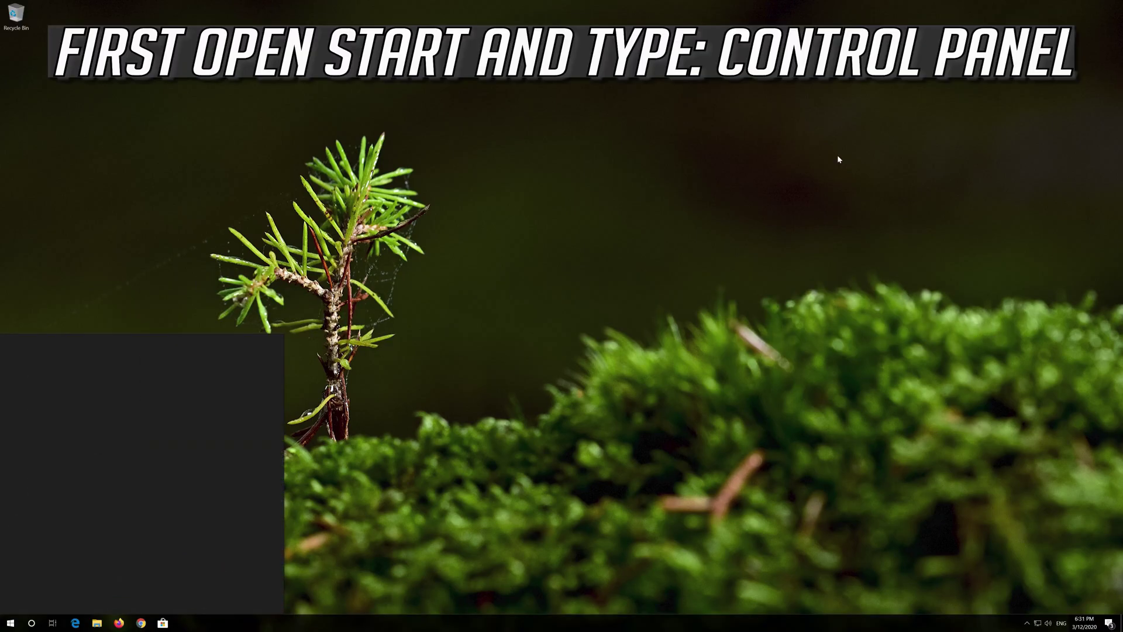
text(rol panel)
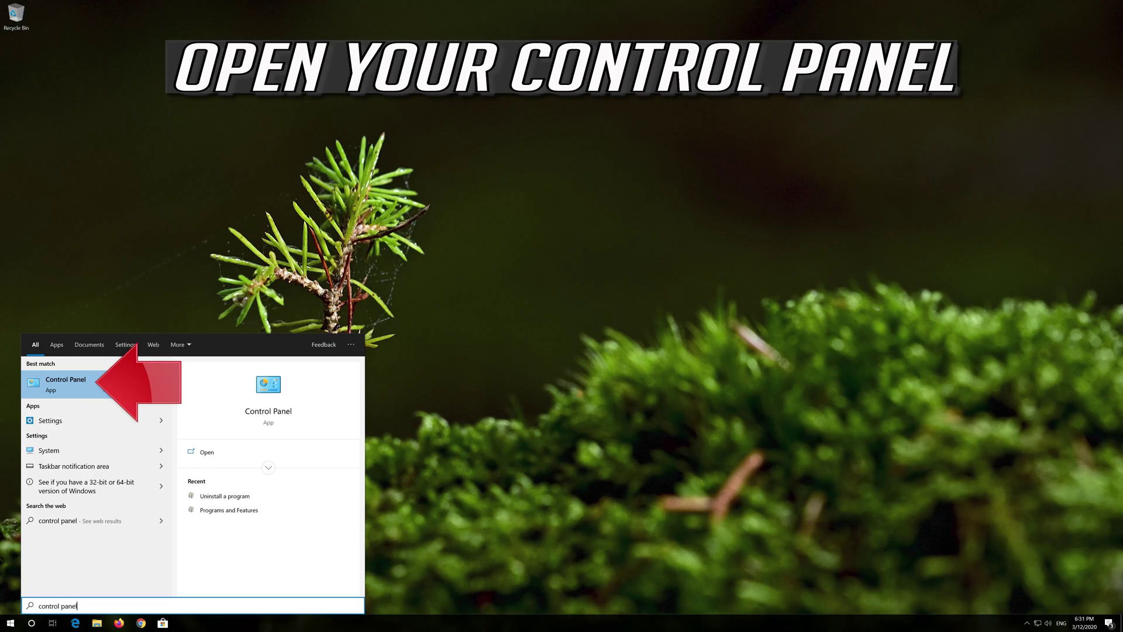
click(103, 384)
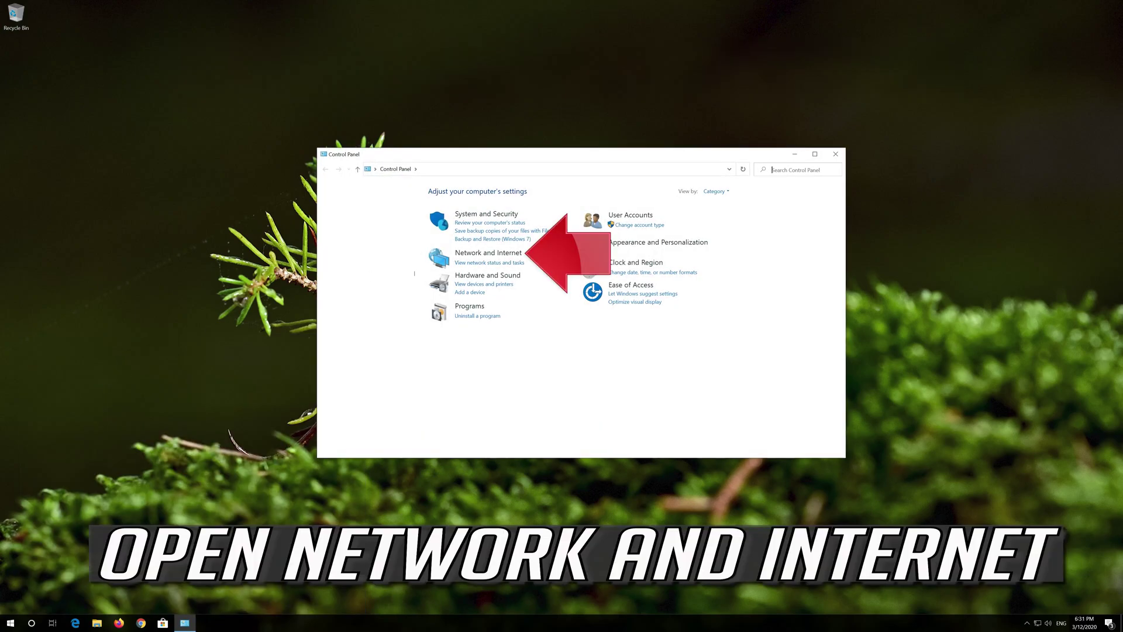
Go through Network and Internet, Network and Sharing Center and adapter settings to open Ethernet Properties
click(498, 255)
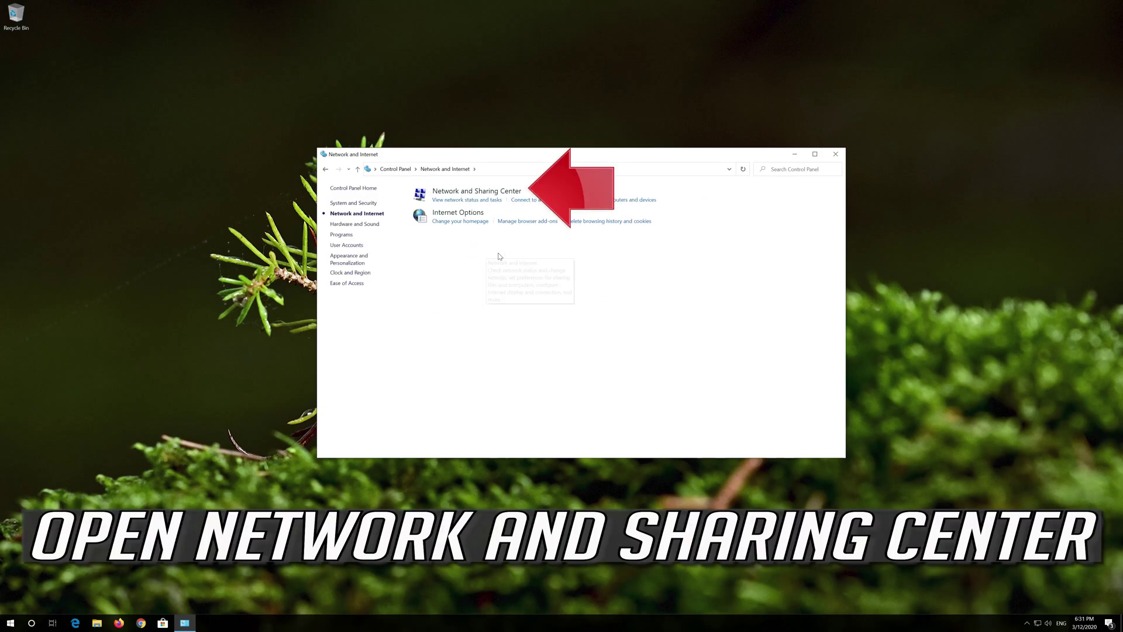
click(489, 193)
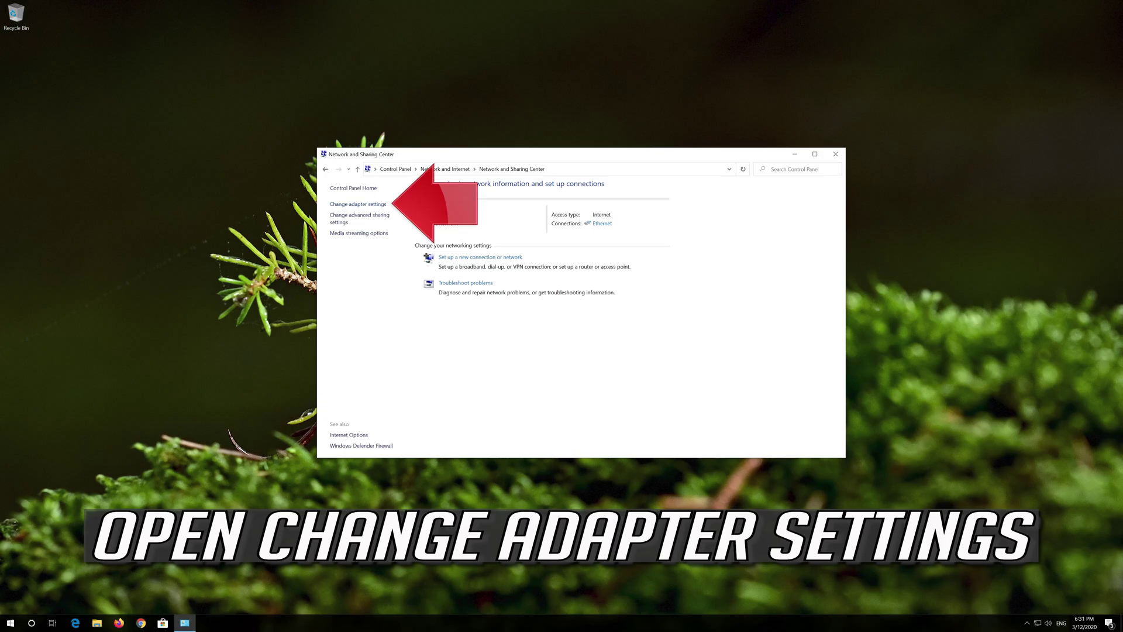
click(358, 205)
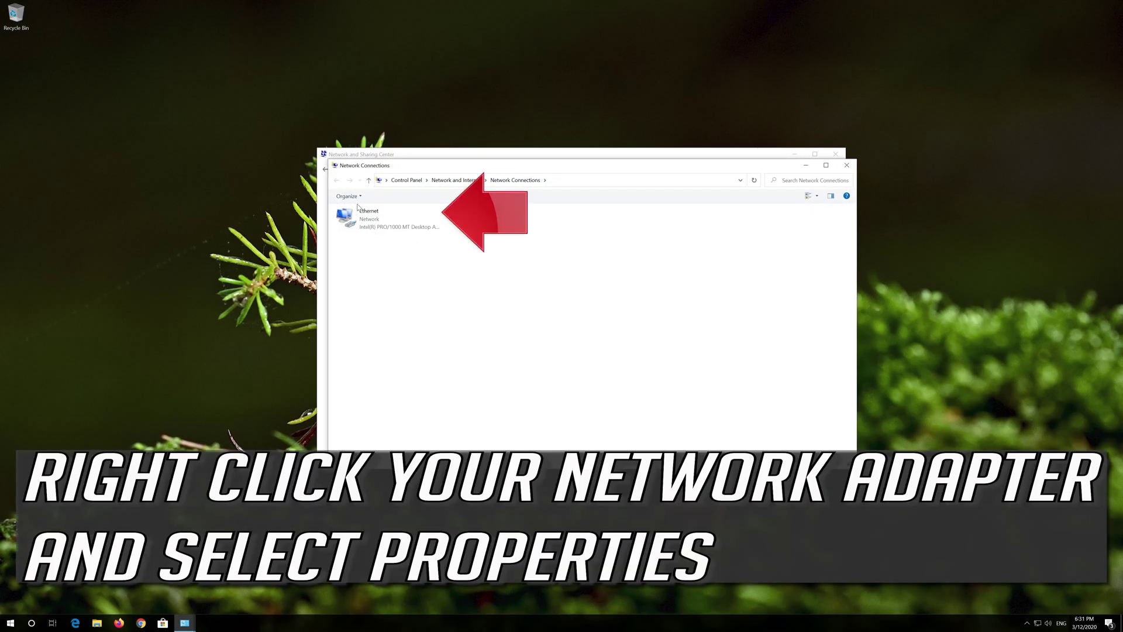
click(384, 218)
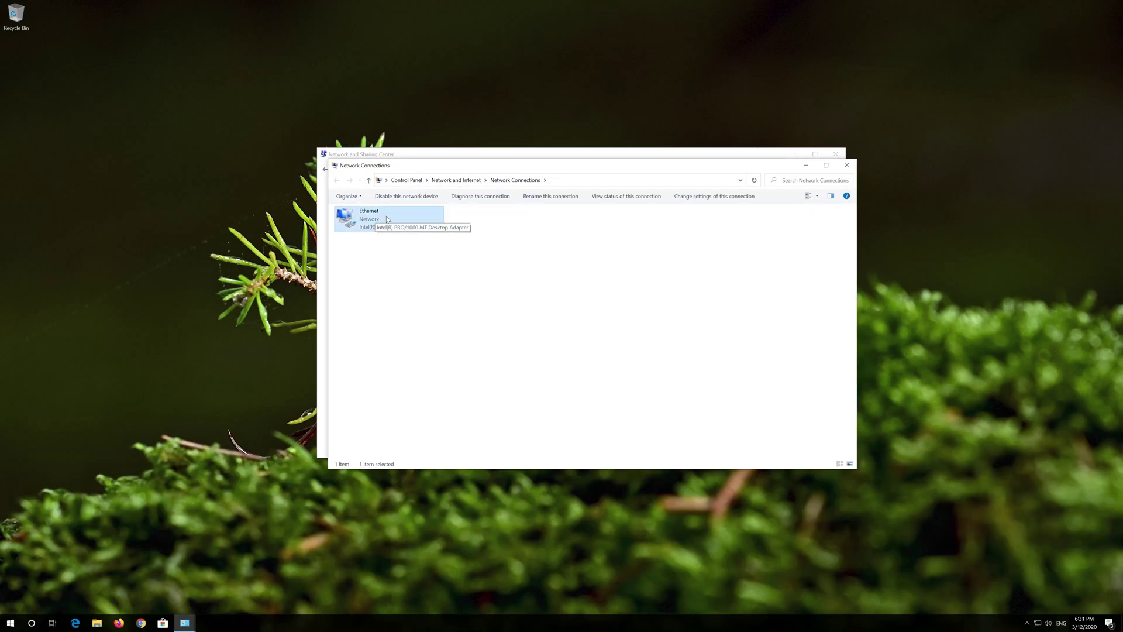
right_click(386, 218)
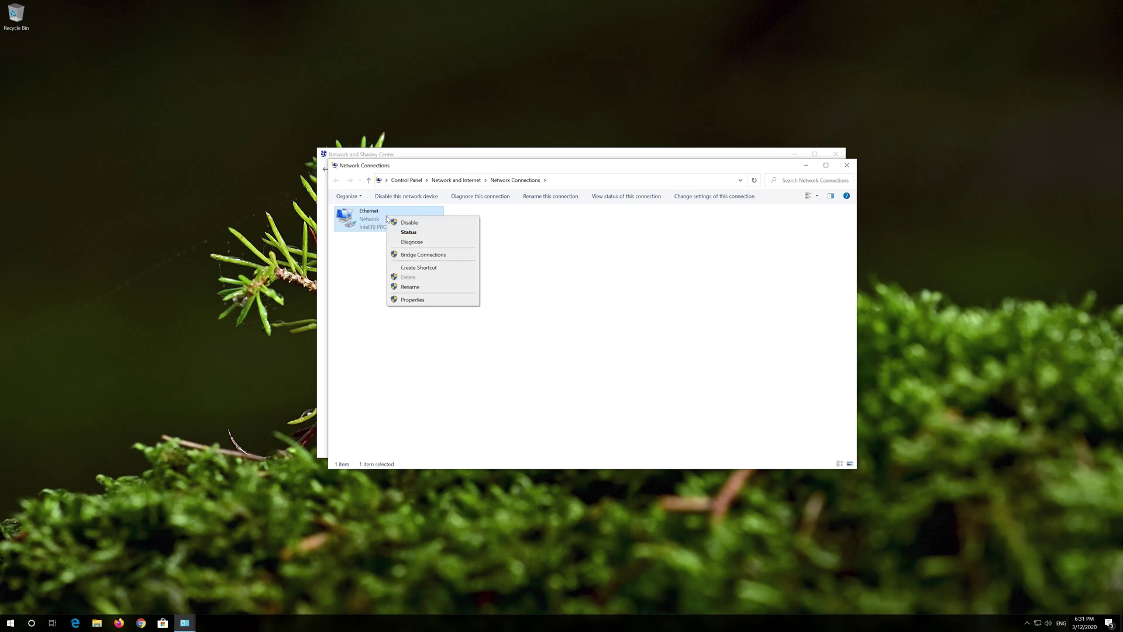
click(423, 301)
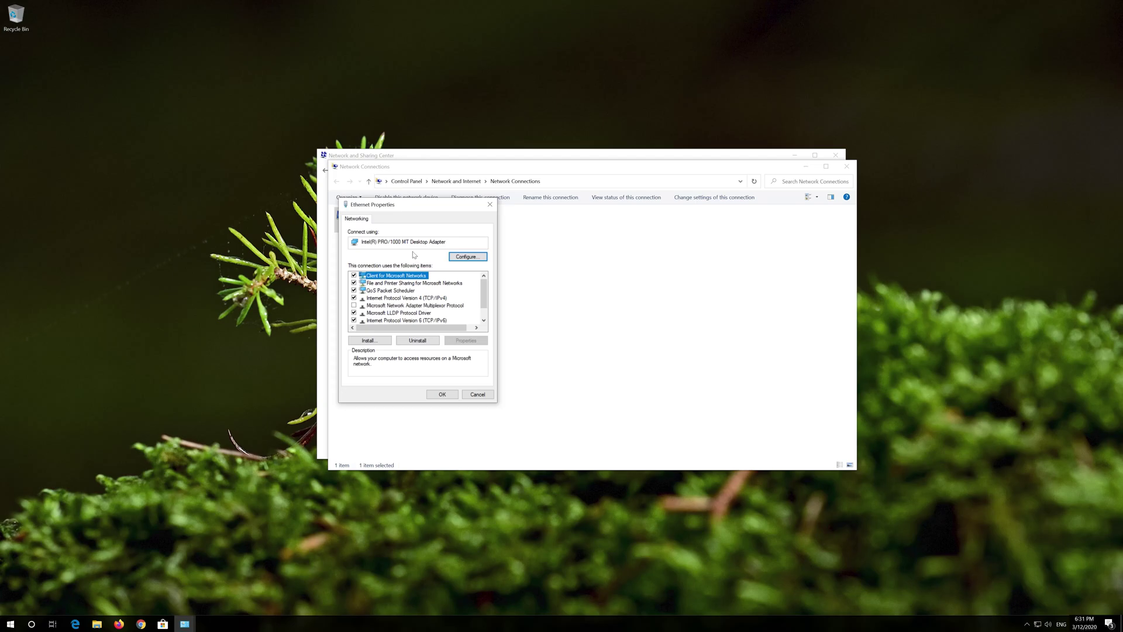
Move the Ethernet Properties dialog aside and open Internet Protocol Version 4 (TCP/IPv4) properties
drag(417, 210, 591, 216)
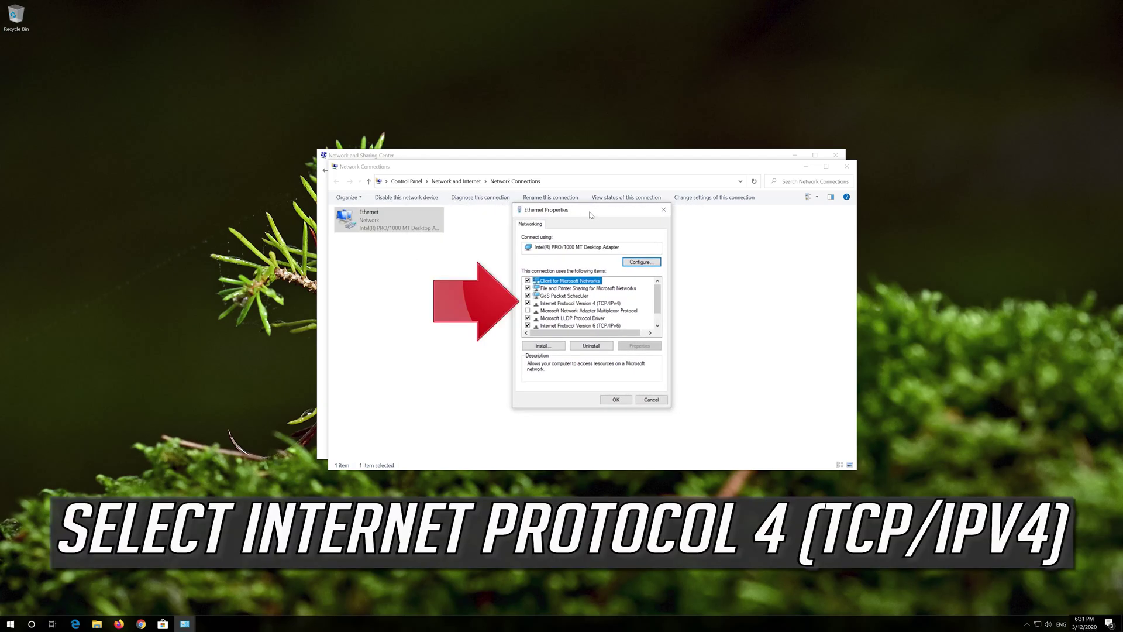
click(606, 304)
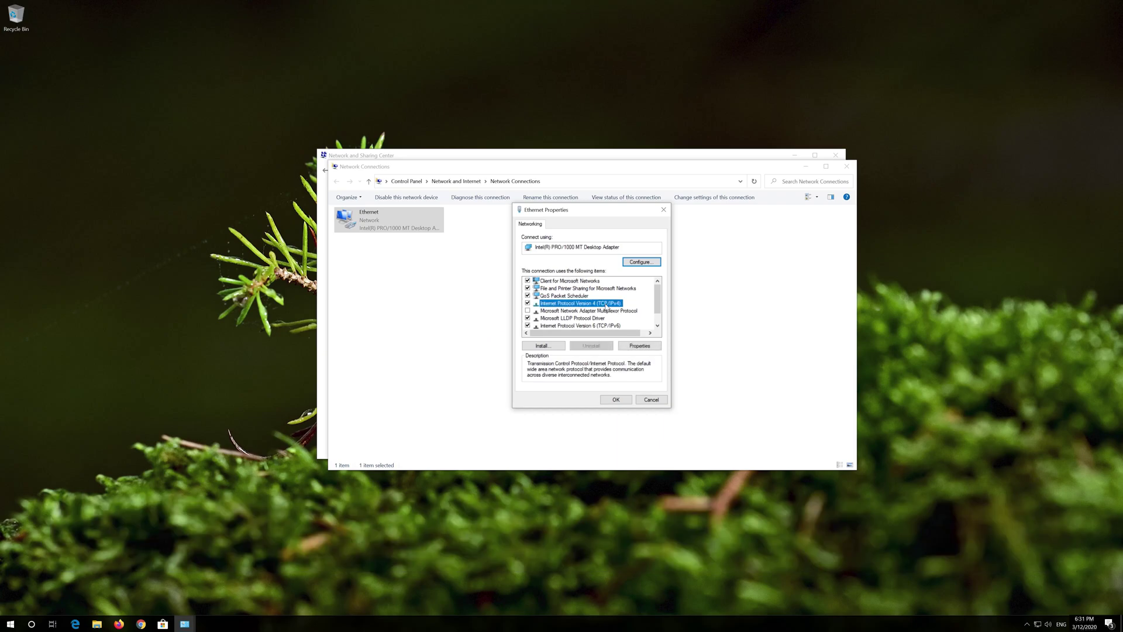
click(645, 346)
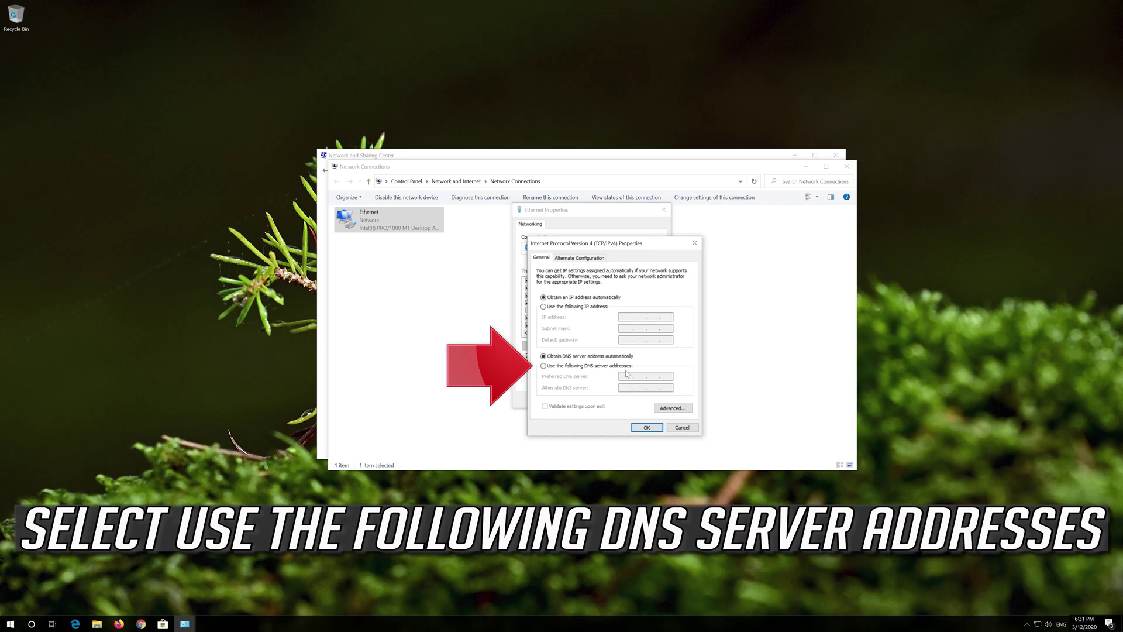
Switch to manual DNS and enter 1.1.1.1 as preferred and 1.0.0.1 as alternate server
click(544, 366)
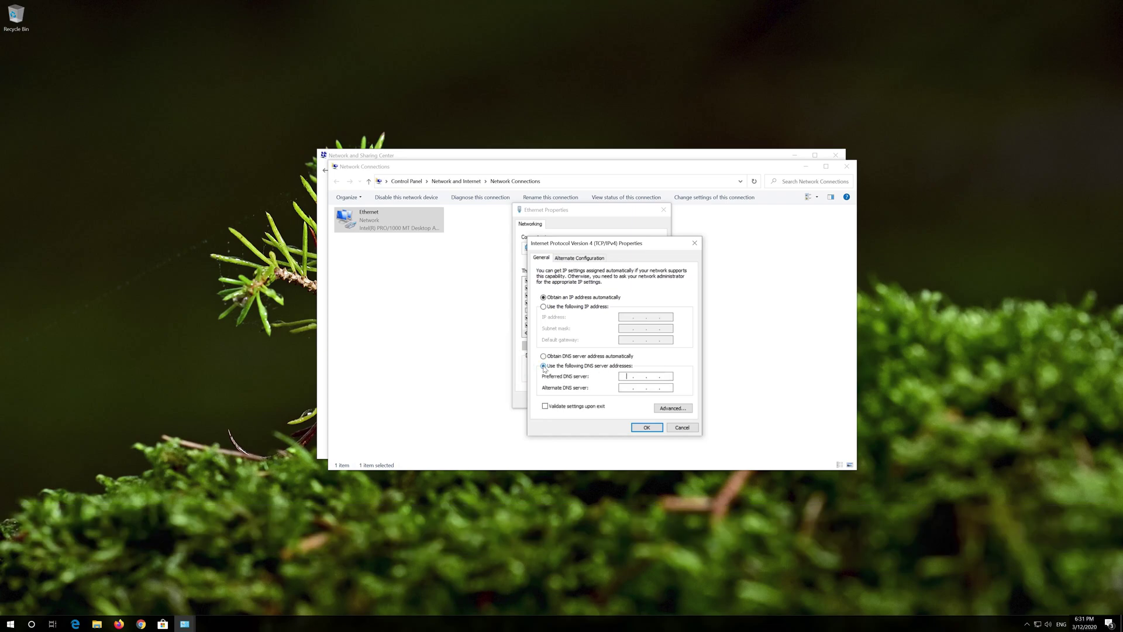
click(627, 378)
text(1.1.1.1)
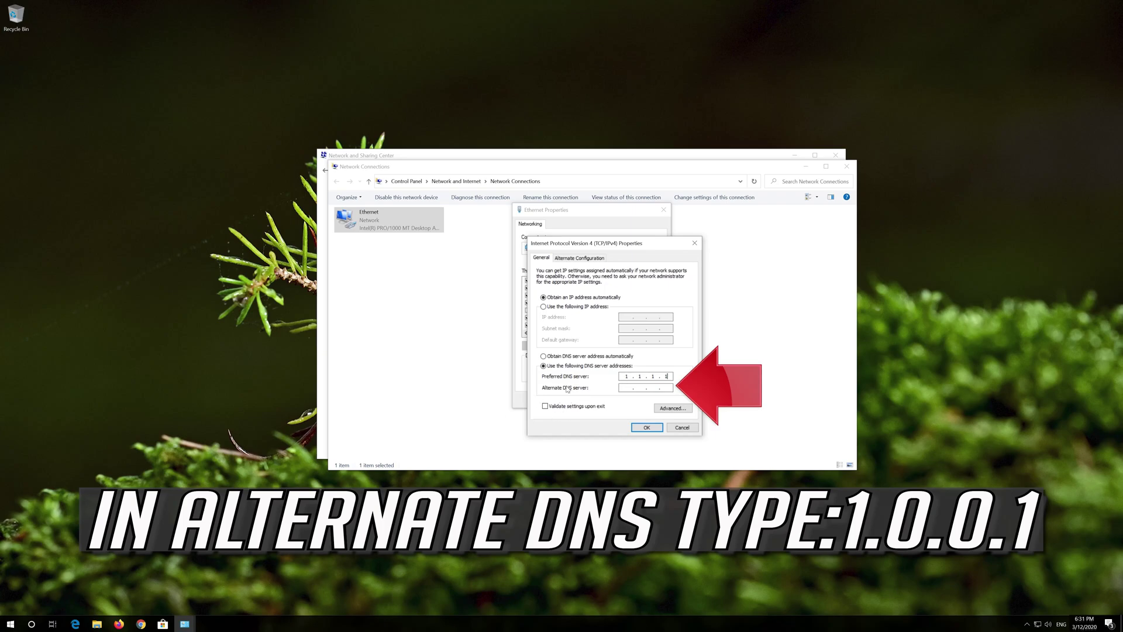
click(625, 386)
text(1 . 0 . )
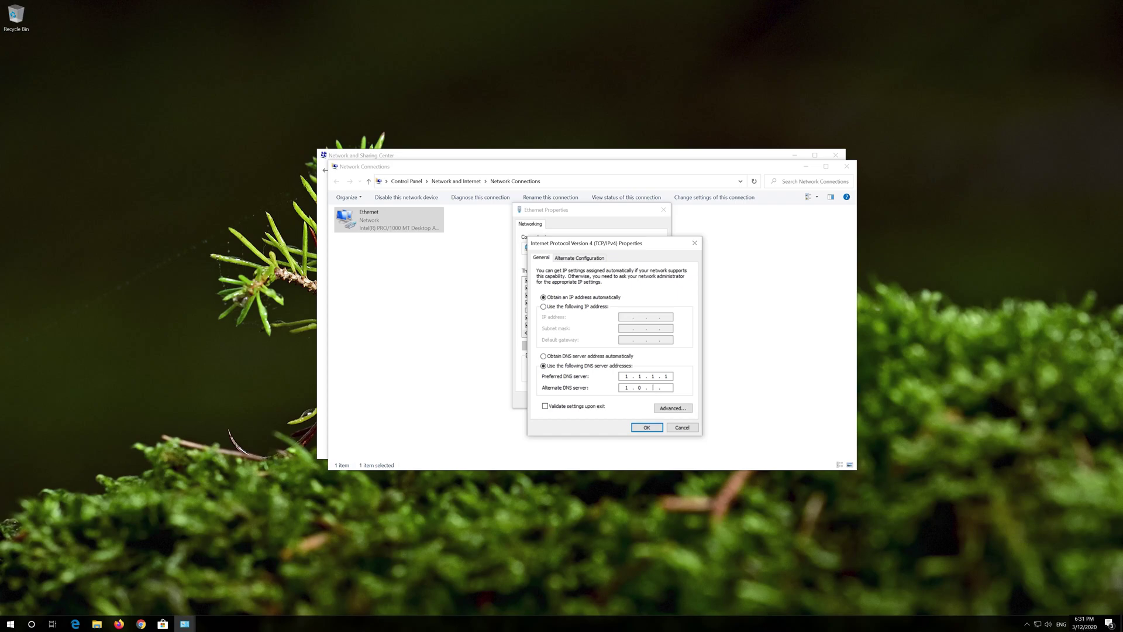
text(0 . 1)
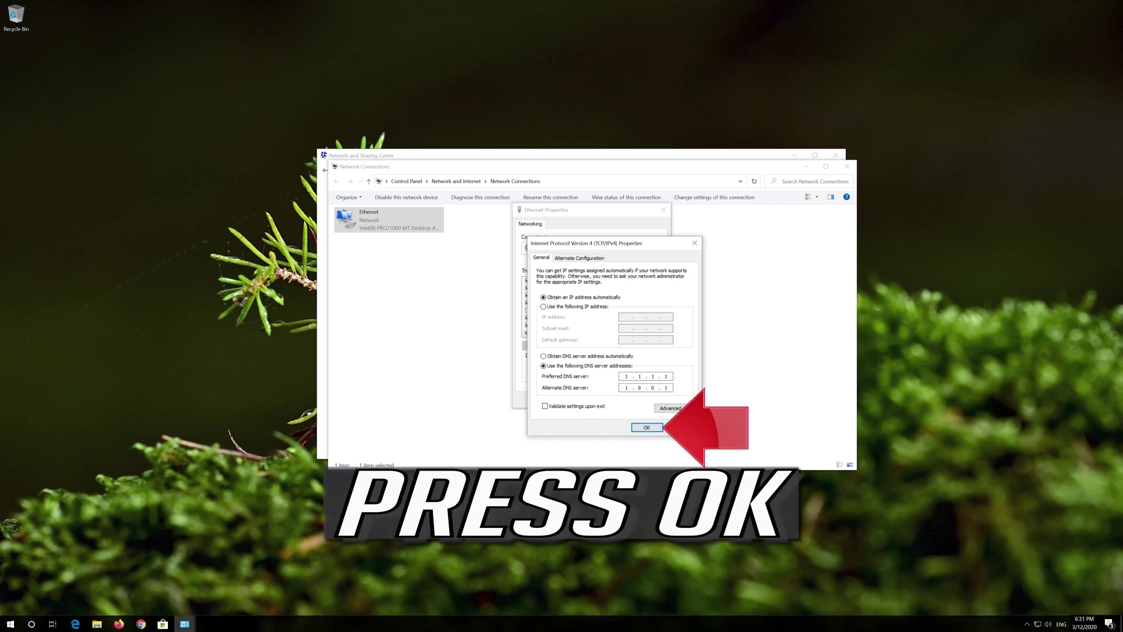
Confirm the IPv4 dialog with OK to apply the 1.1.1.1 / 1.0.0.1 DNS servers
click(647, 427)
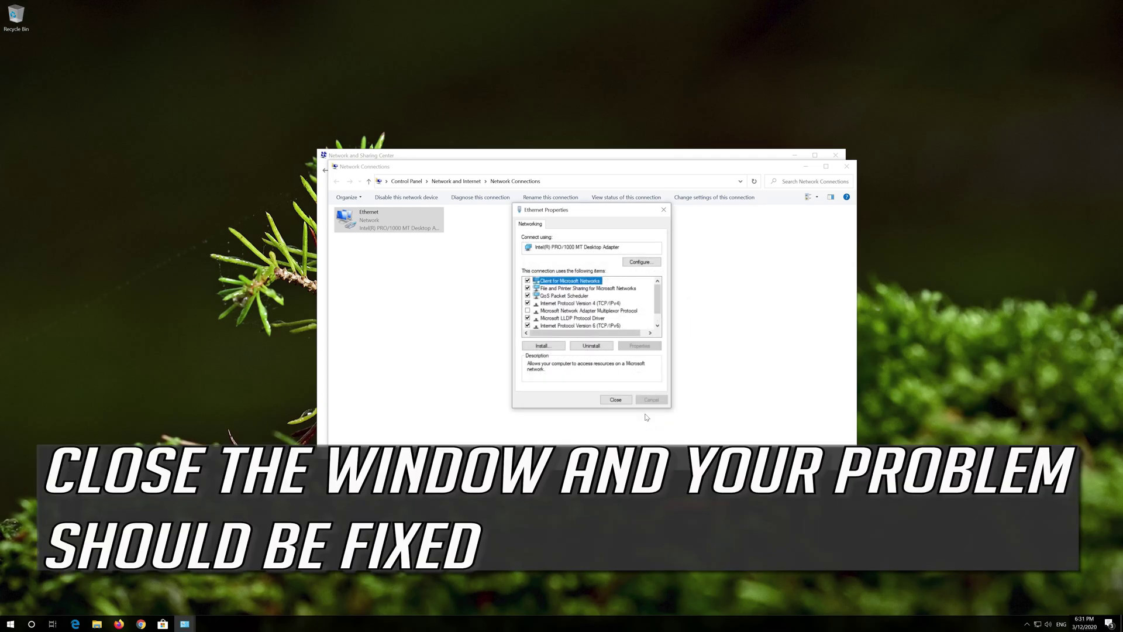